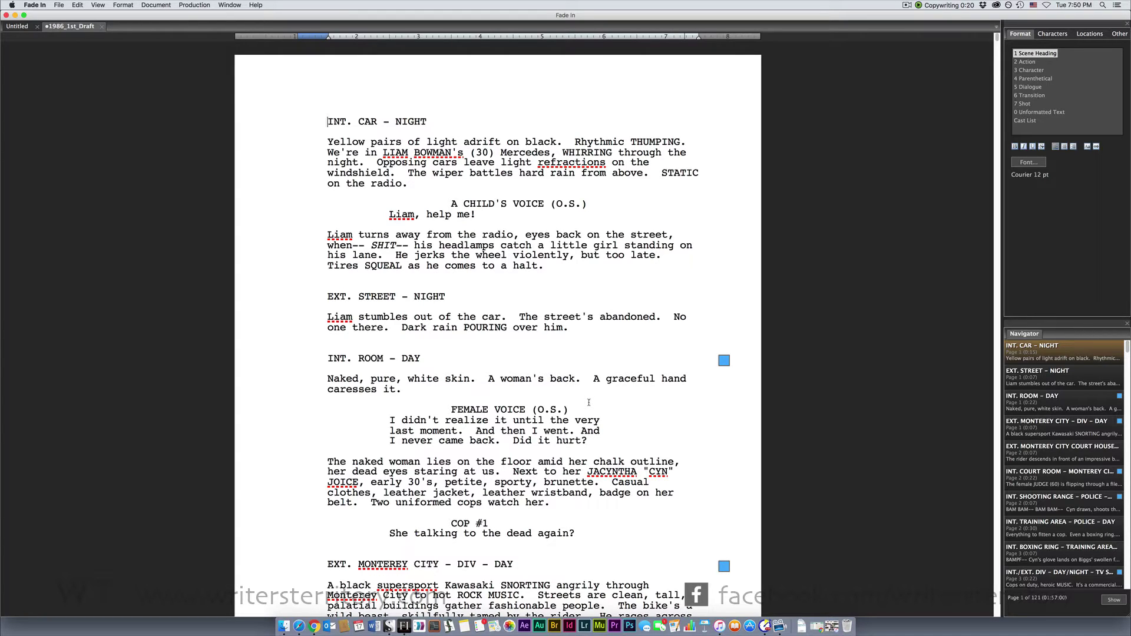
Save the script and jump to page 4.
key("super+s")
left_click(77, 5)
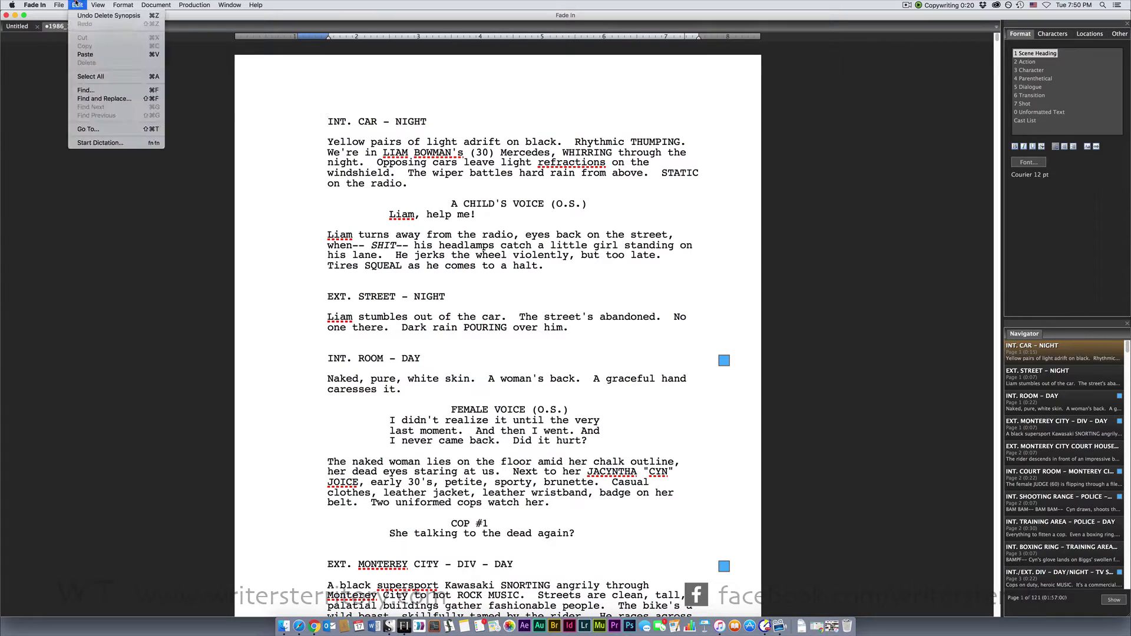
left_click(125, 130)
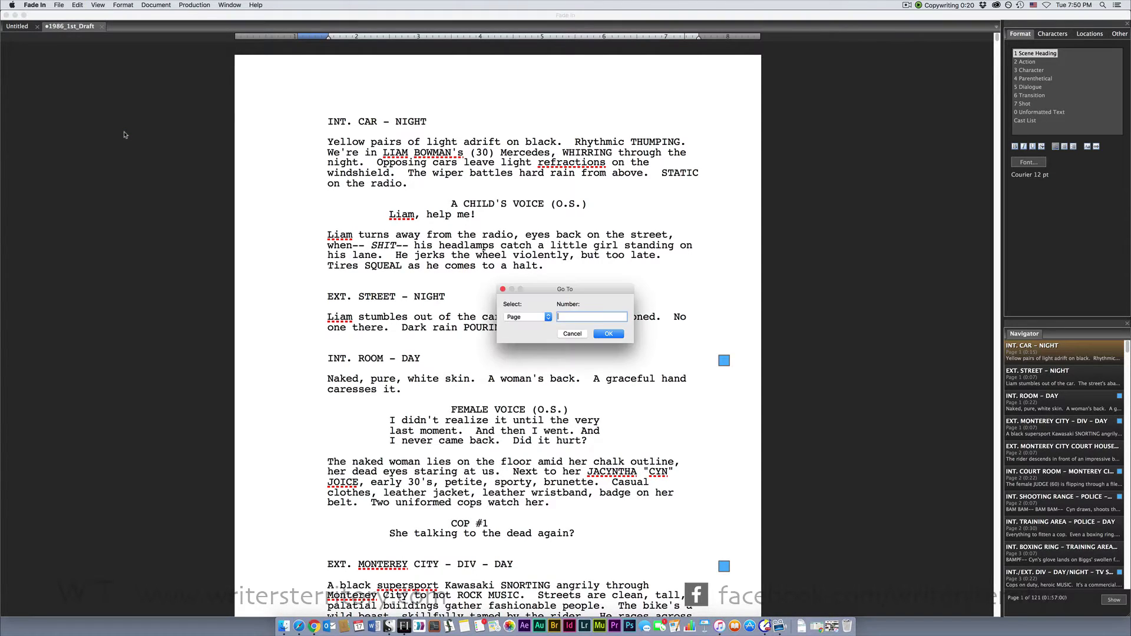
key("Return")
Open the Find and Replace dialog and close it again.
left_click(77, 5)
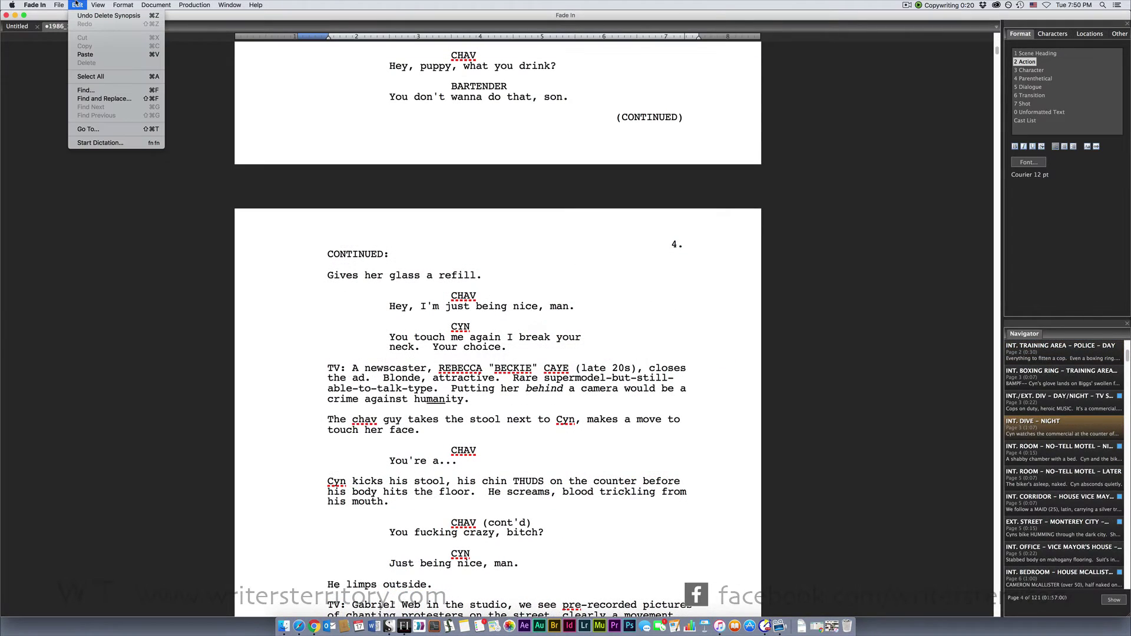
left_click(97, 98)
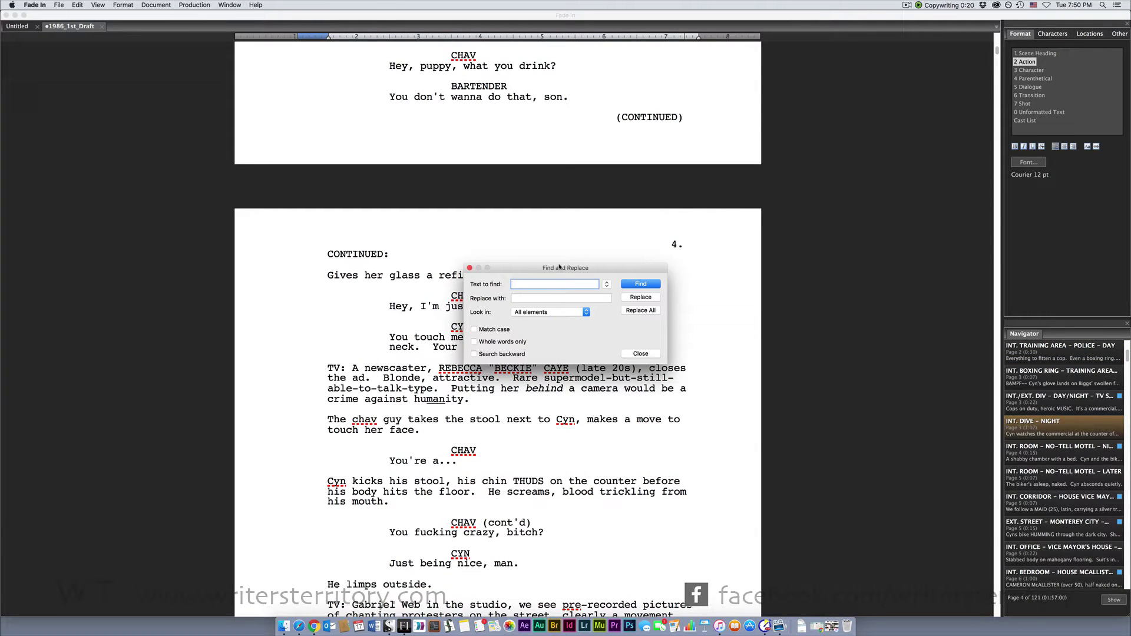
left_click(641, 354)
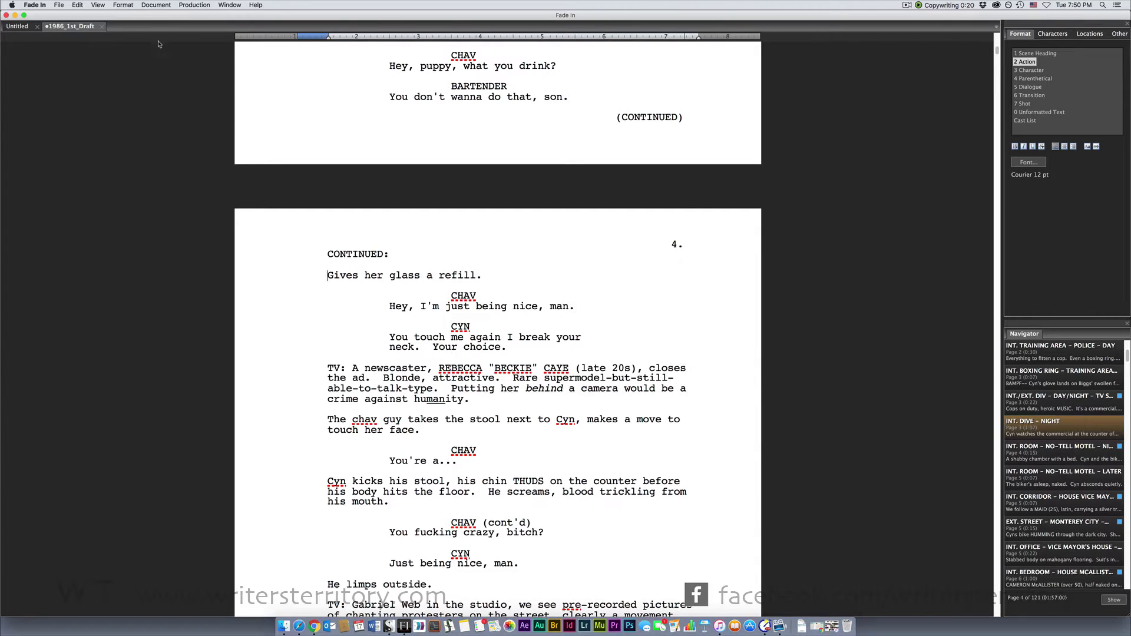
Jump to the next highlighted passage, the motel scene, then to the note on CYN's line.
left_click(123, 4)
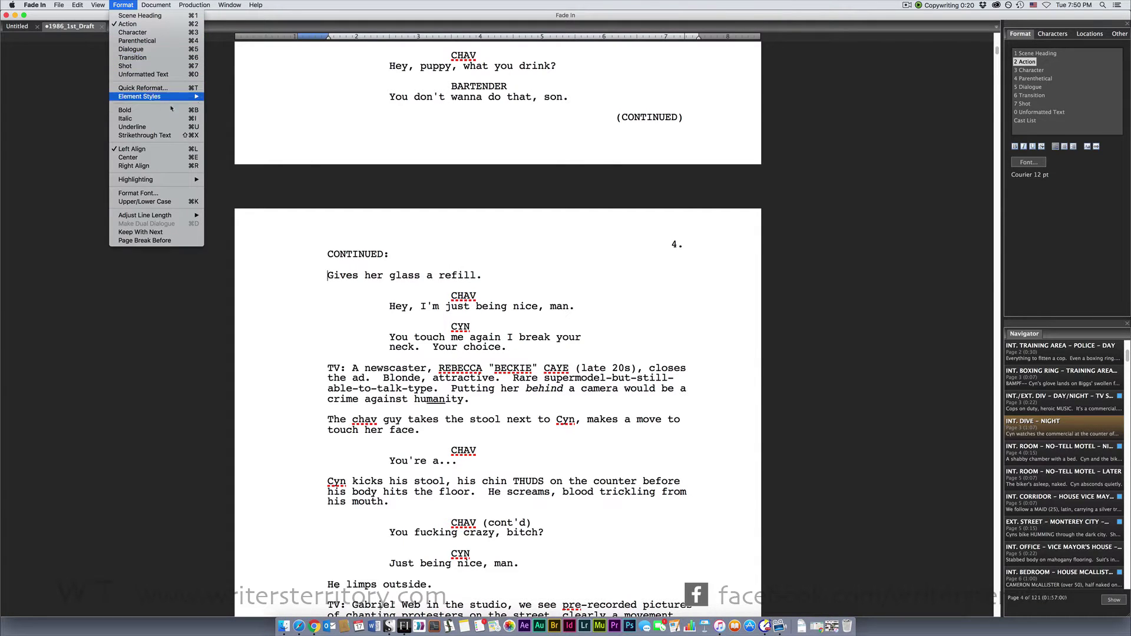
mouse_move(184, 181)
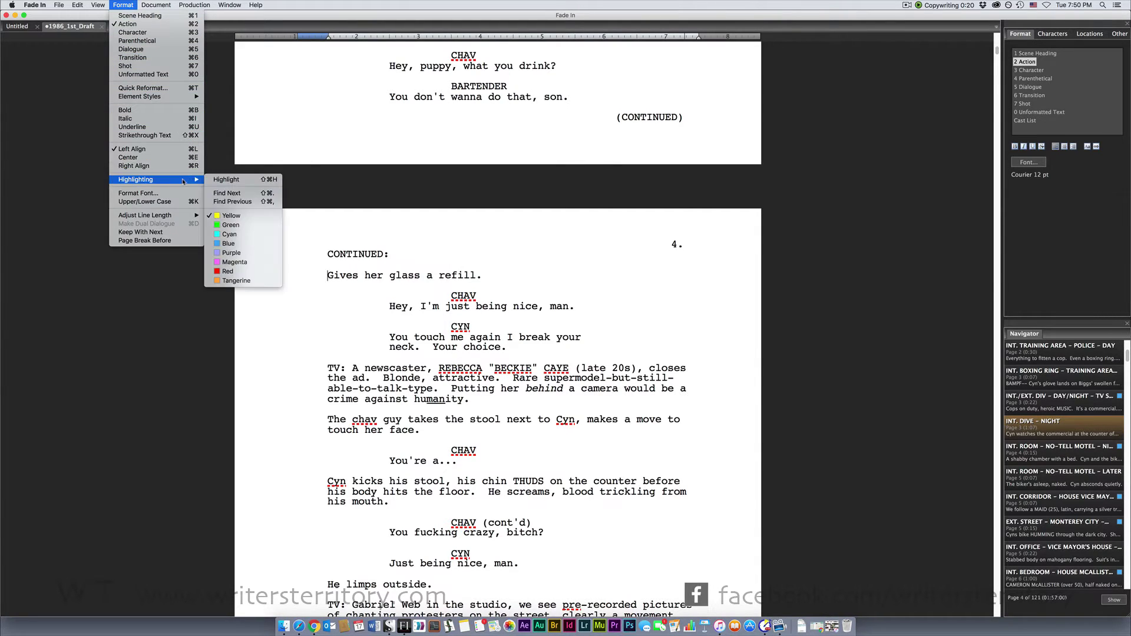
left_click(229, 193)
left_click(156, 4)
mouse_move(187, 98)
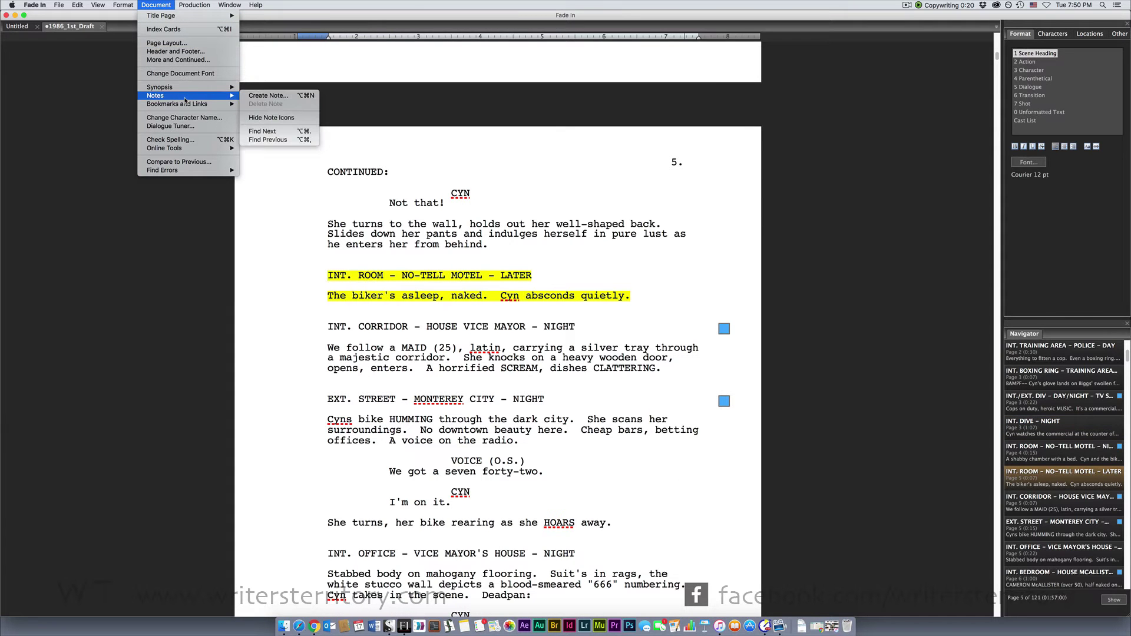
left_click(262, 132)
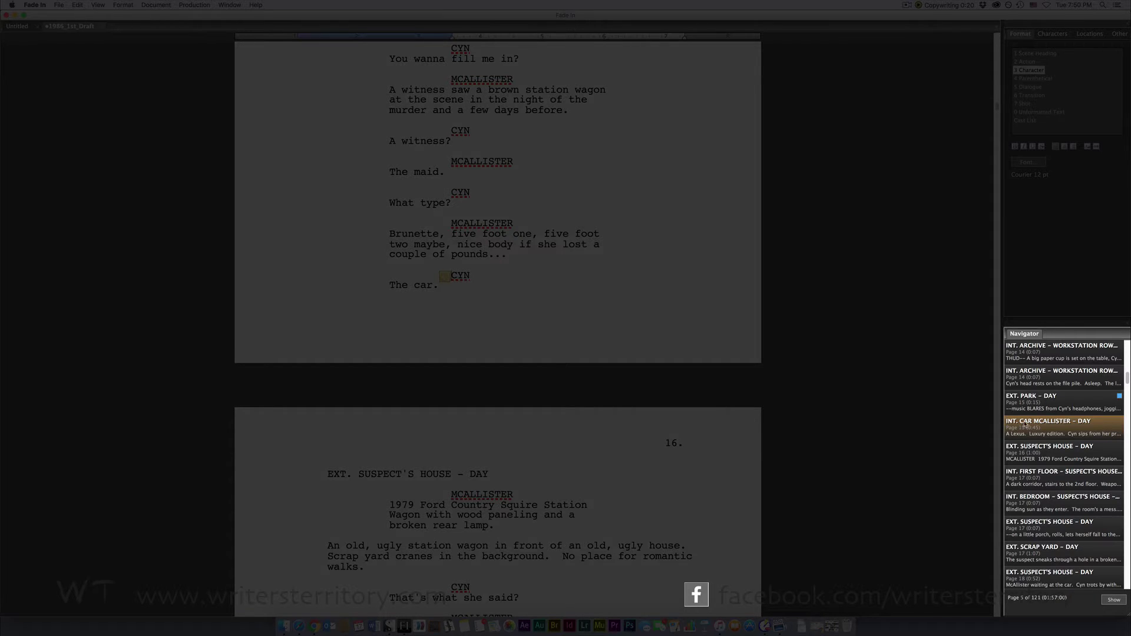
Select the INT. FIRST FLOOR – SUSPECT'S HOUSE scene in the Navigator and write the synopsis 'Scene Summary'.
left_click(1033, 454)
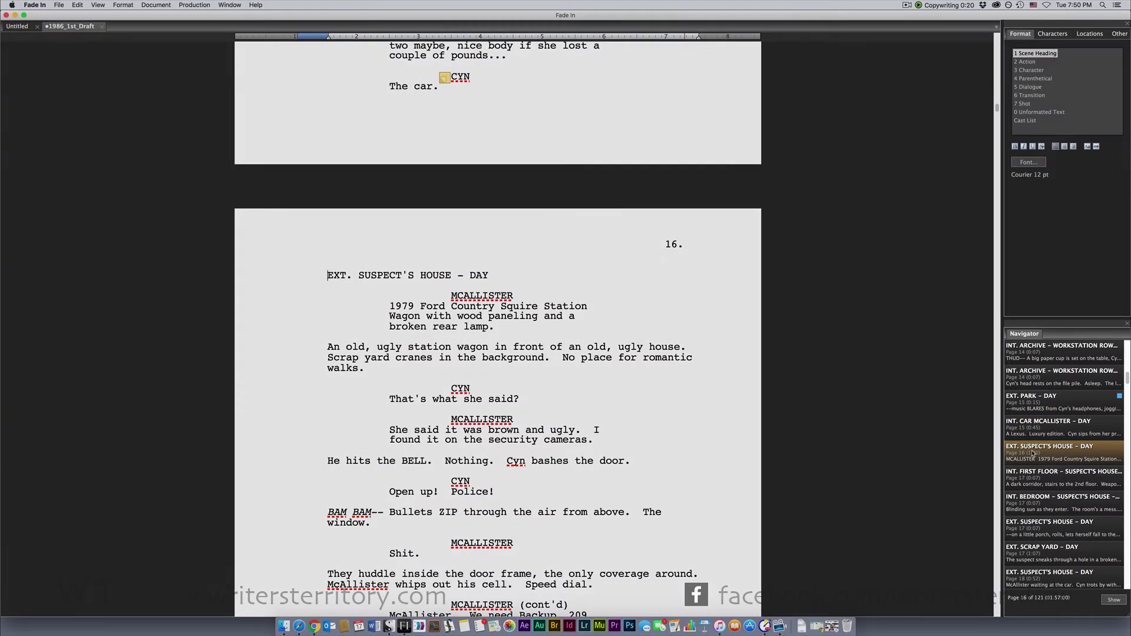
left_click(1035, 476)
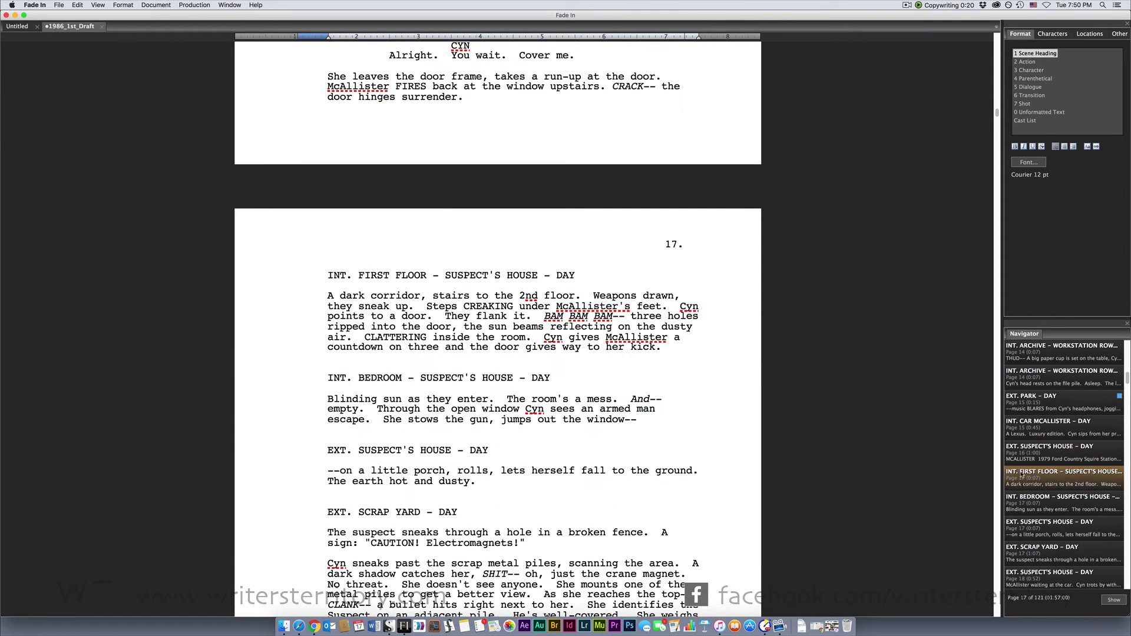
right_click(1022, 475)
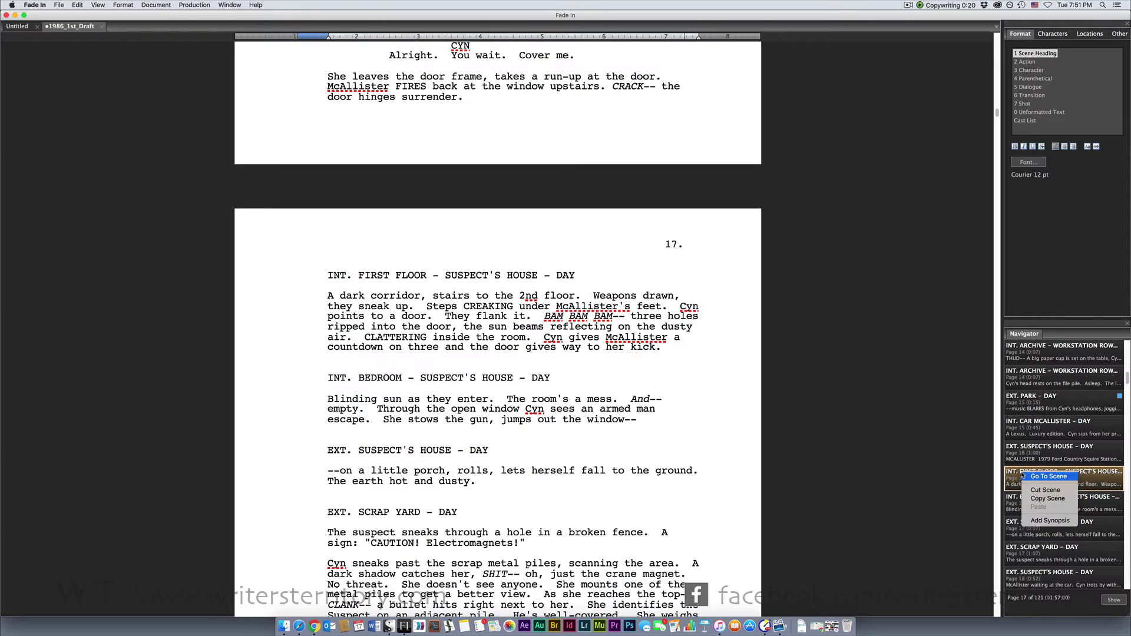
left_click(1050, 521)
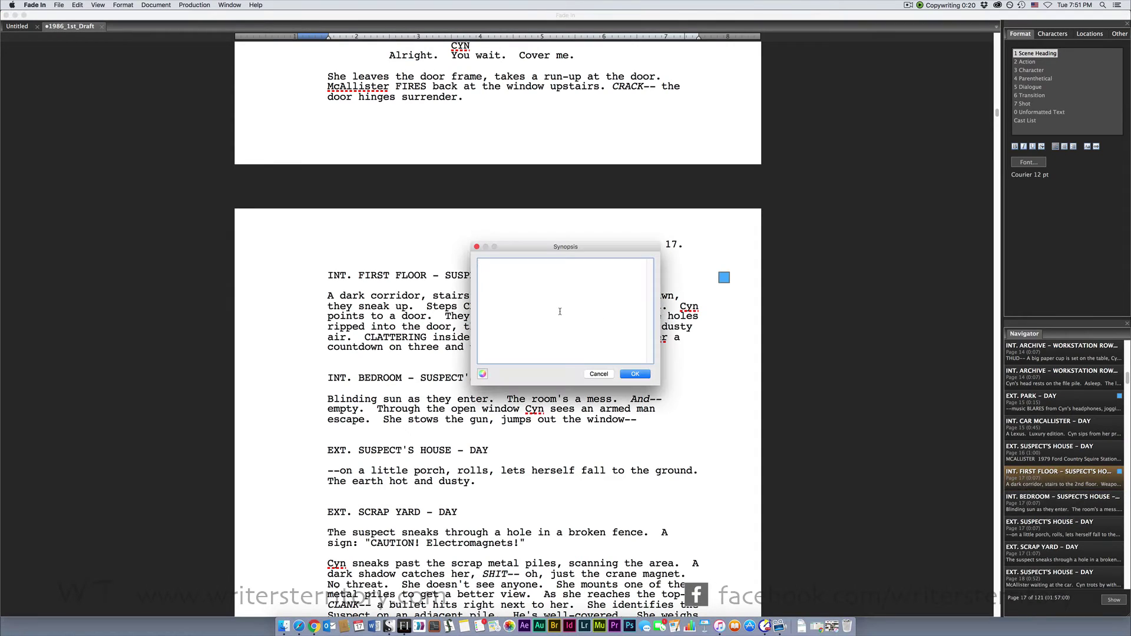
type("Scene Summary")
Save the 'Scene Summary' synopsis, return to EXT. SUSPECT'S HOUSE, and cancel an empty synopsis there.
left_click(635, 374)
left_click(1050, 452)
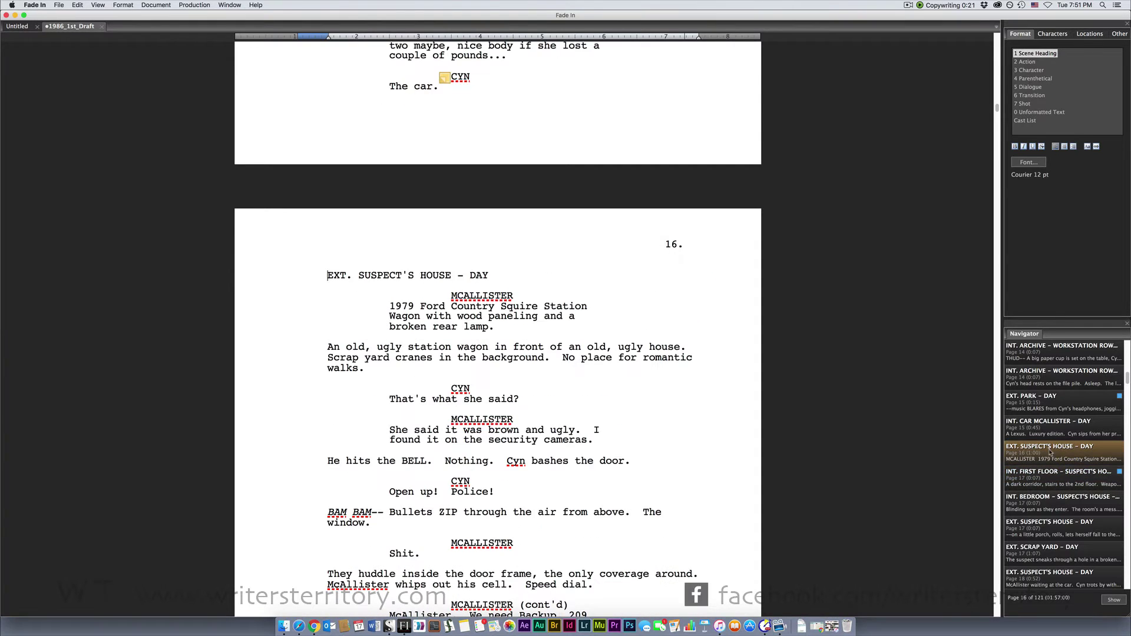
left_click(156, 5)
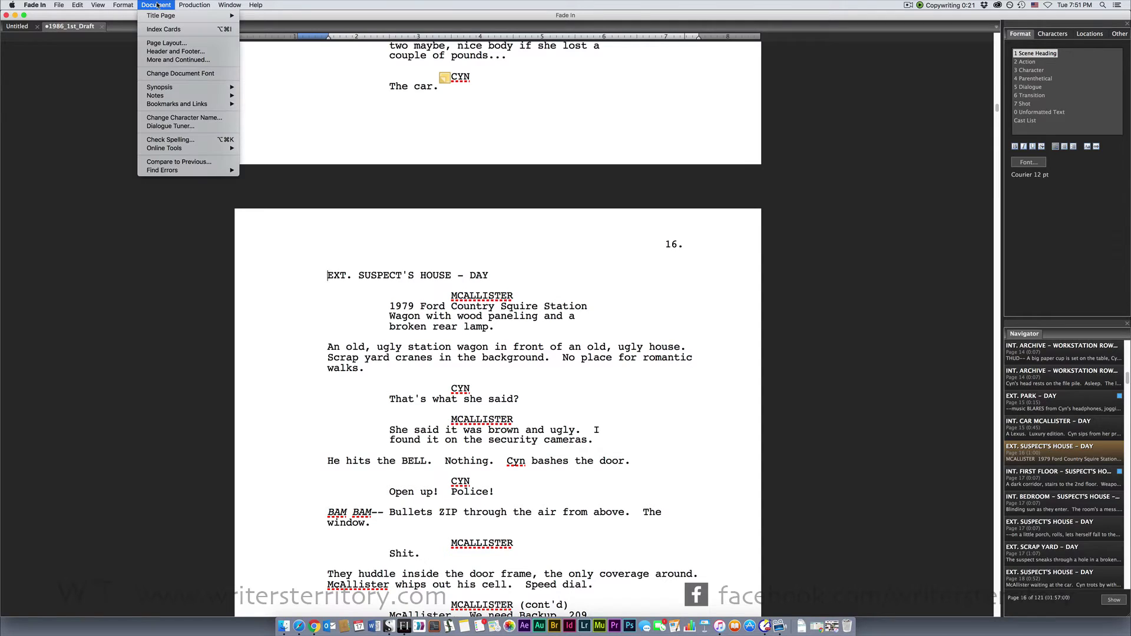
mouse_move(200, 87)
left_click(259, 89)
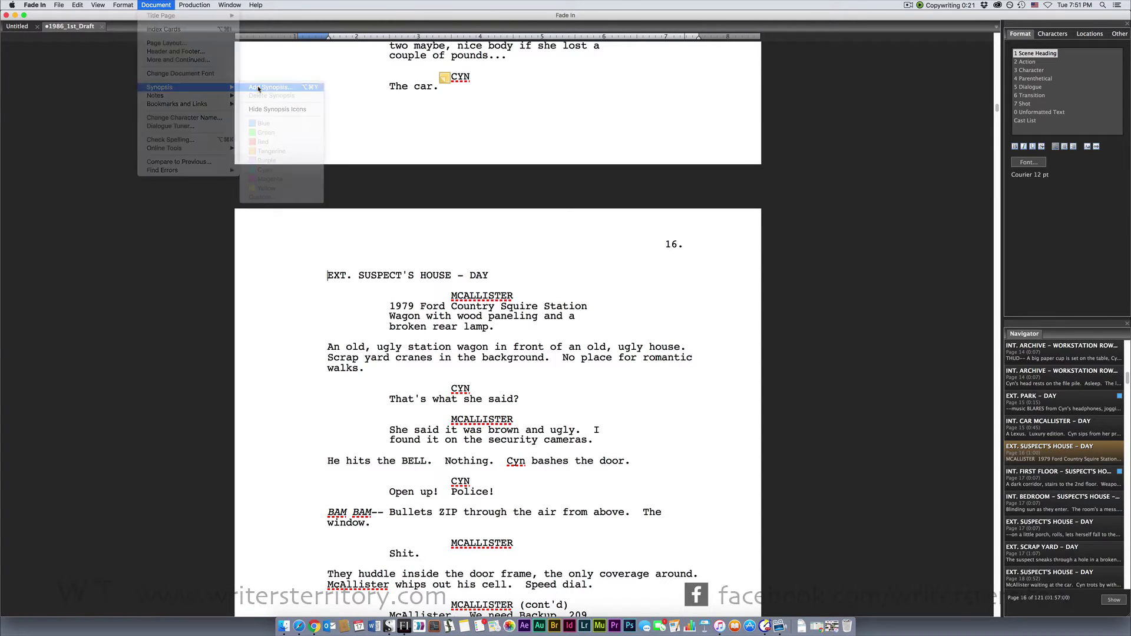
left_click(604, 374)
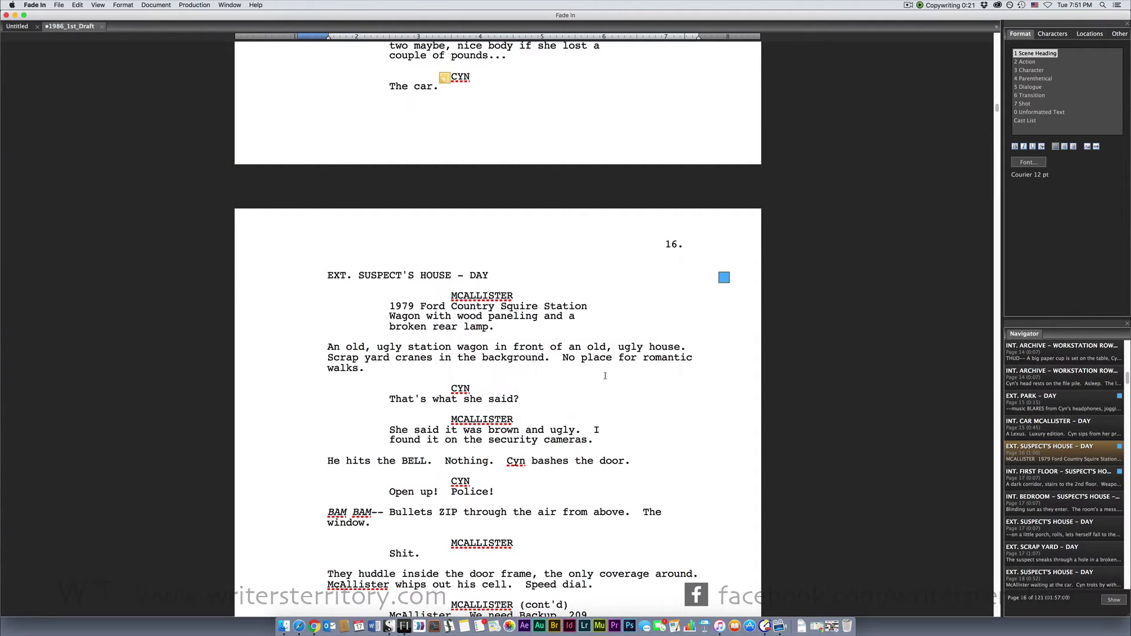
Set the Navigator to Show Scenes and Synopsis with page counts, then select NO-TELL MOTEL – LATER.
left_click(1114, 600)
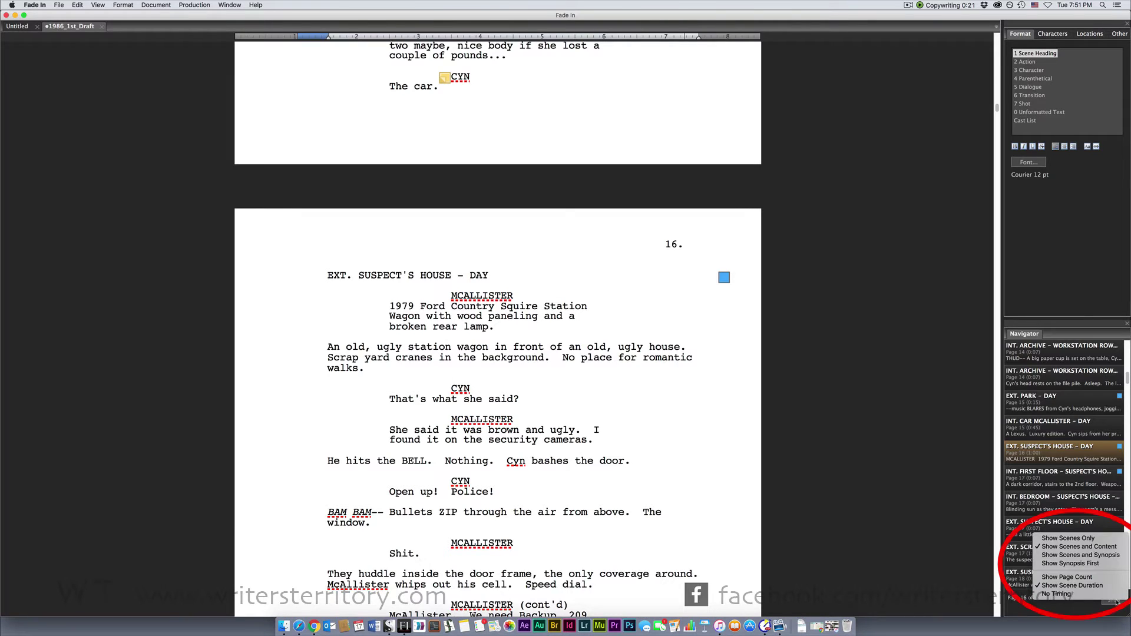
left_click(1111, 554)
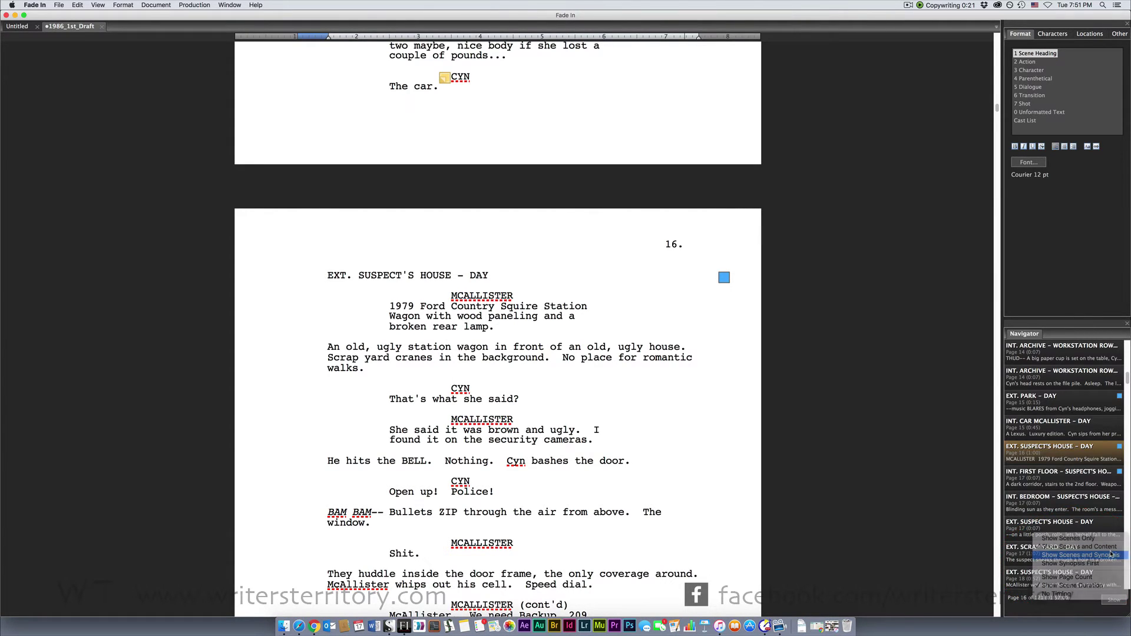
left_click(1114, 600)
left_click(1102, 578)
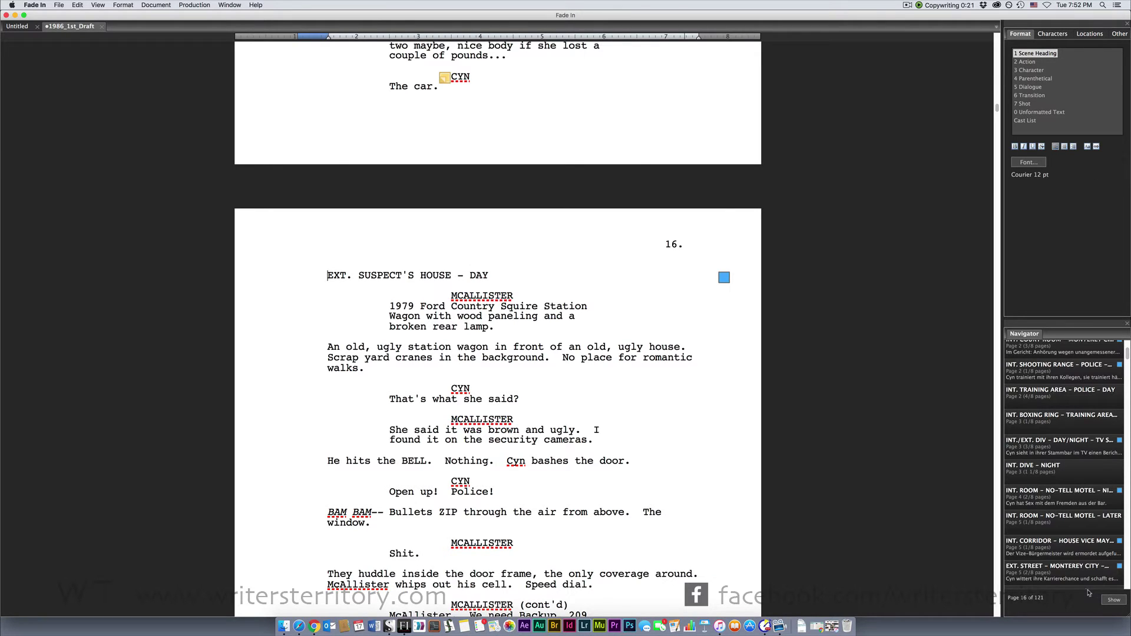
left_click(1050, 517)
Move NO-TELL MOTEL – LATER above DIVE – NIGHT, and move the three-scene run ahead of the TV screen scene.
left_click_drag(1047, 468, 1046, 470)
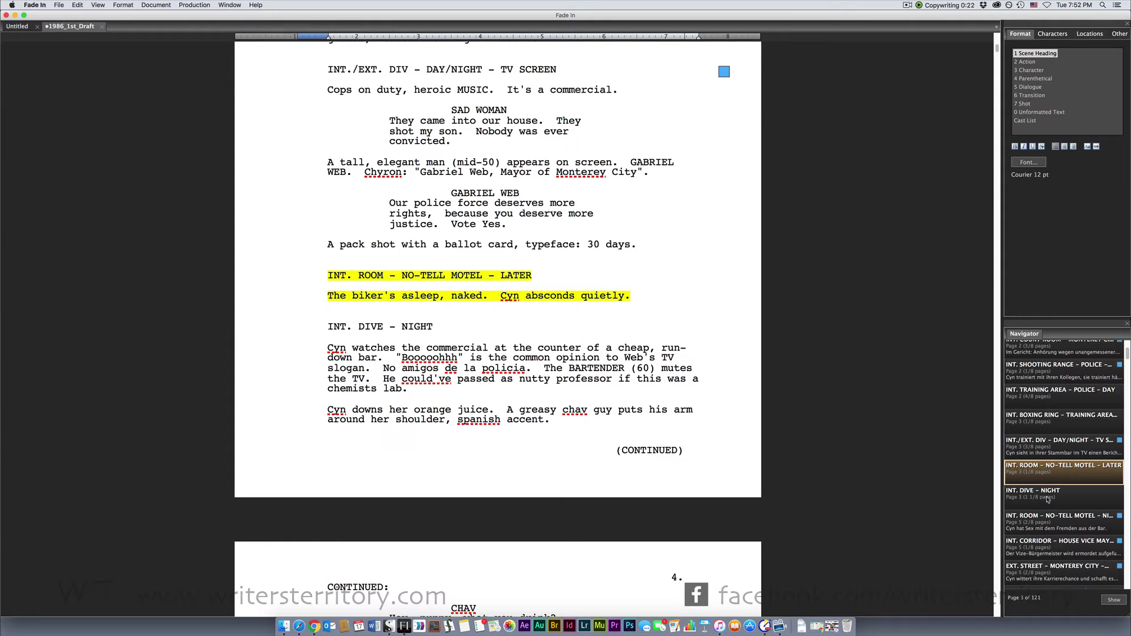
left_click(1052, 518, "shift")
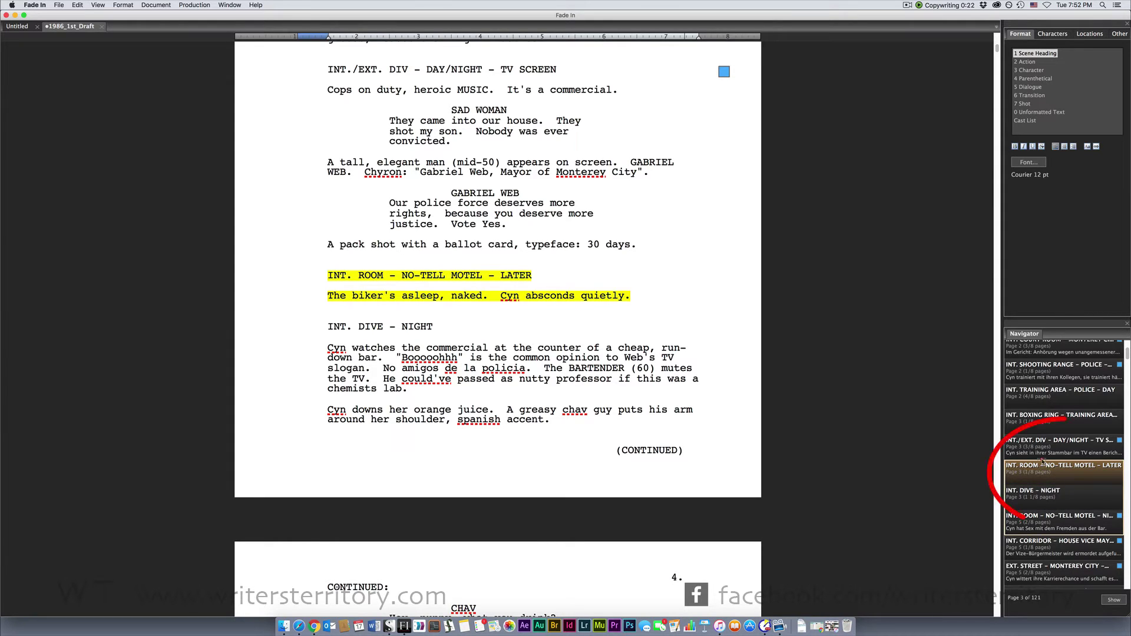
left_click_drag(1041, 439, 1040, 441)
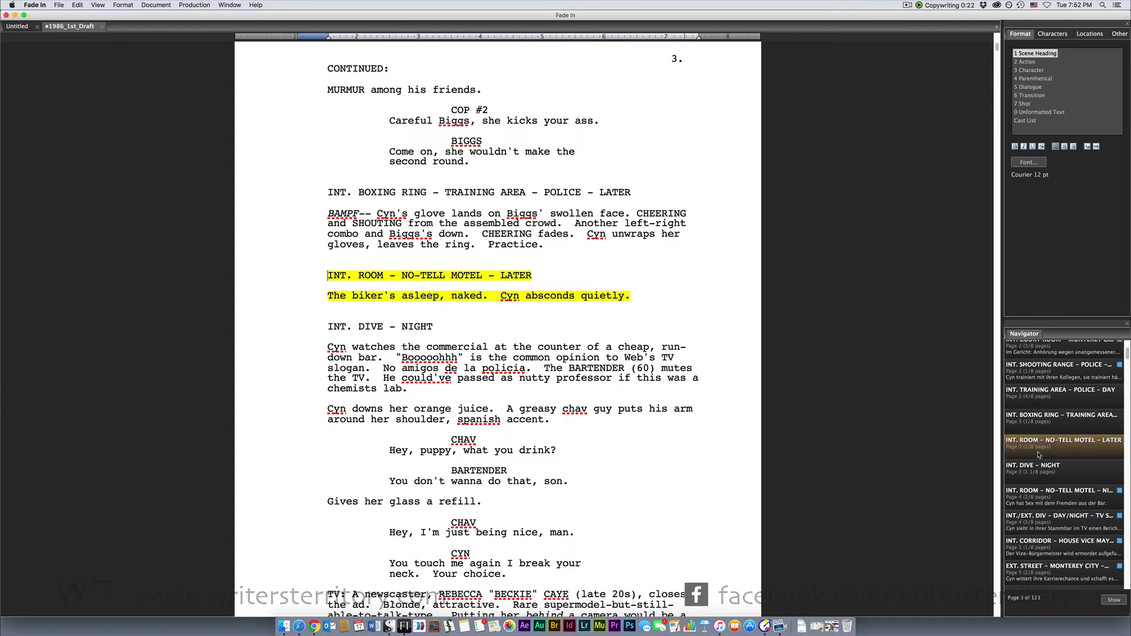
scroll(1039, 454, "up", 3)
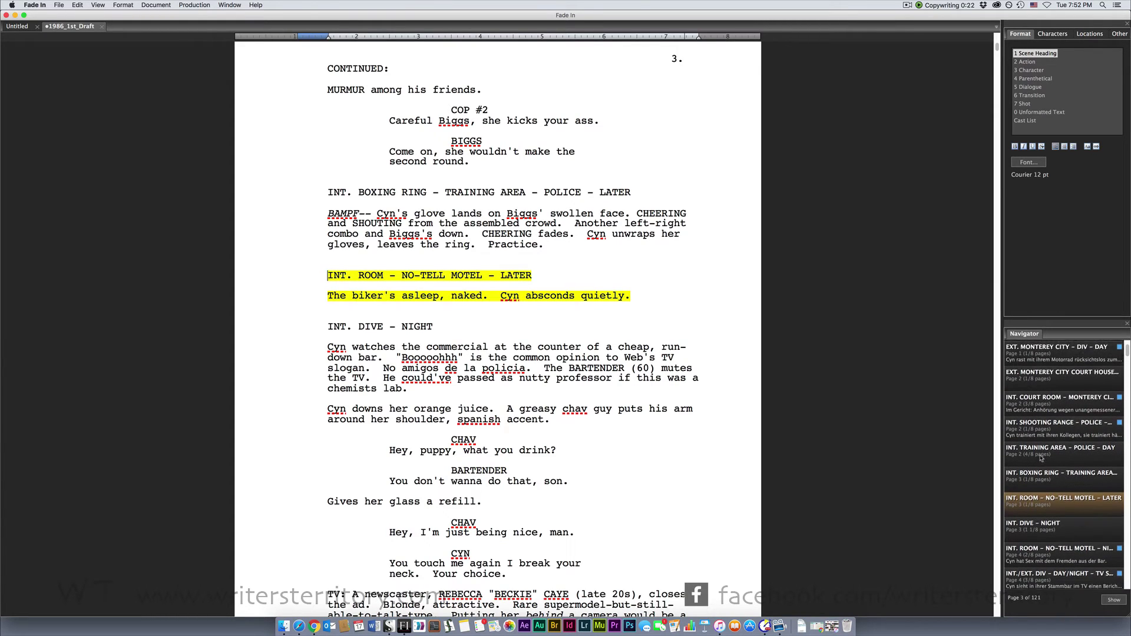
scroll(1041, 459, "up", 1)
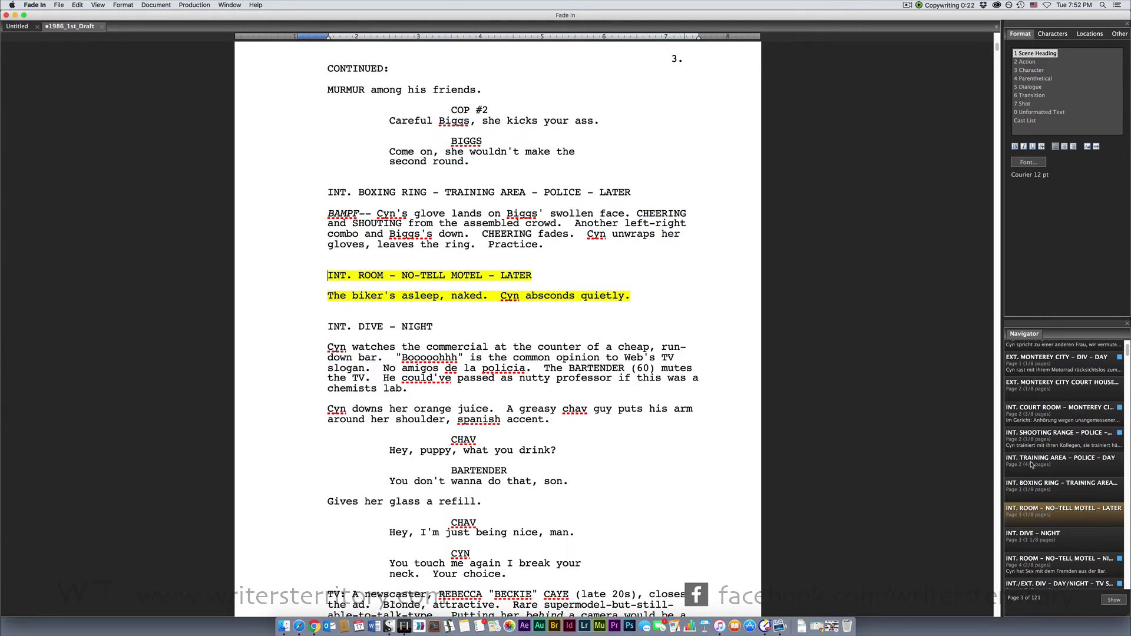
left_click(1032, 465, "shift")
Nest the scenes in a folder under SHOOTING RANGE, move it above the court scenes, and put TRAINING AREA after the motel scene.
left_click_drag(1032, 465, 1043, 446)
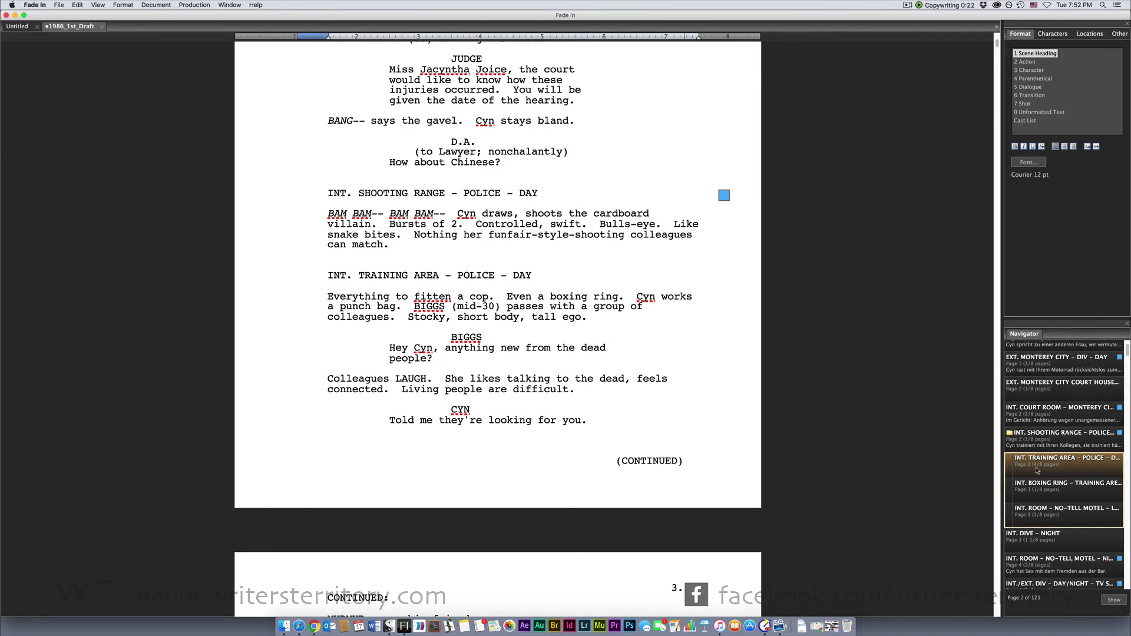
left_click(1037, 470)
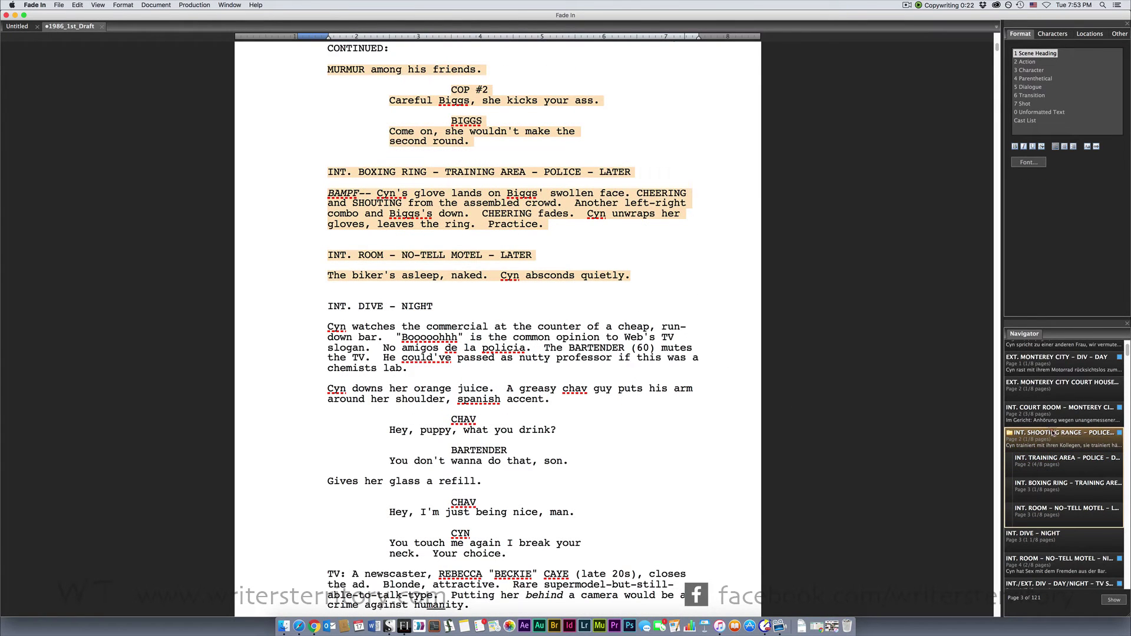
left_click_drag(1051, 407, 1052, 383)
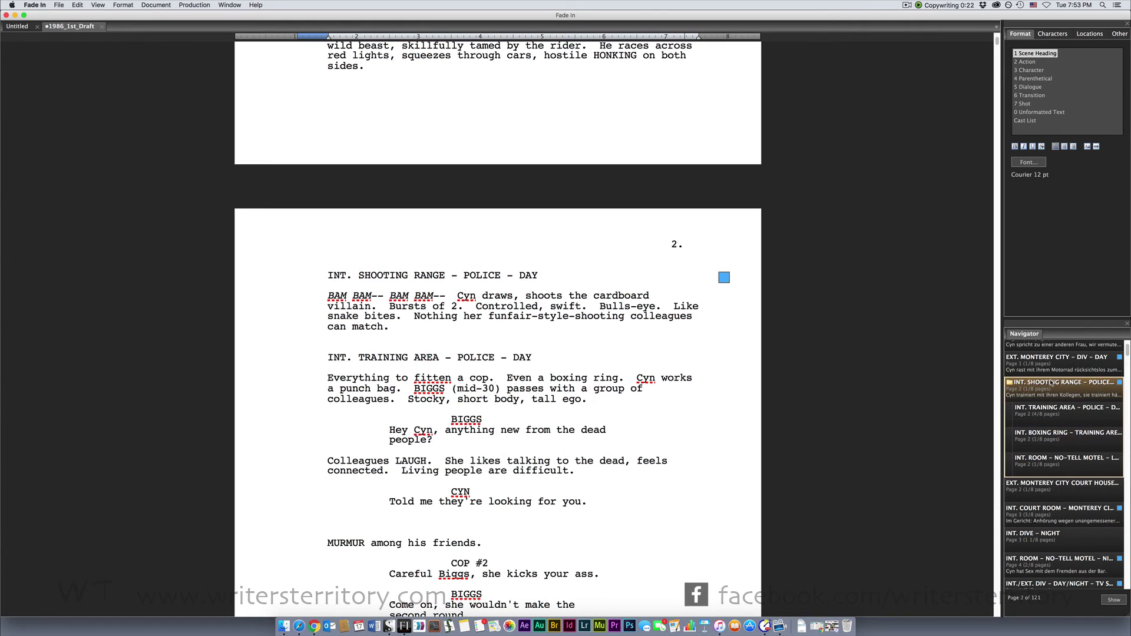
left_click(1052, 409)
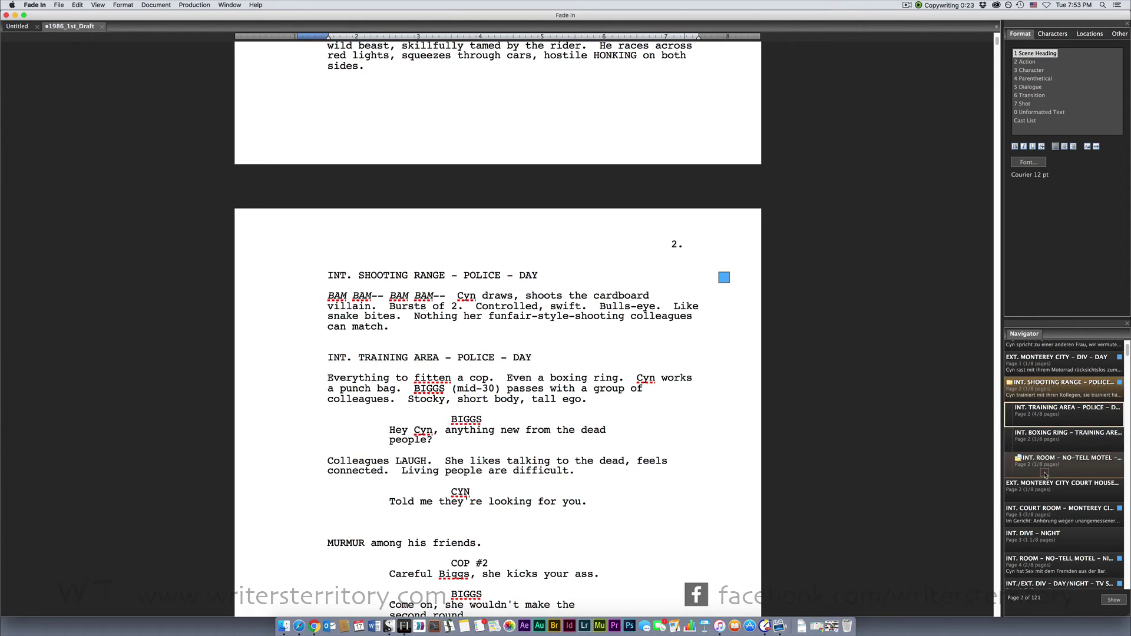
left_click_drag(1007, 478, 1009, 476)
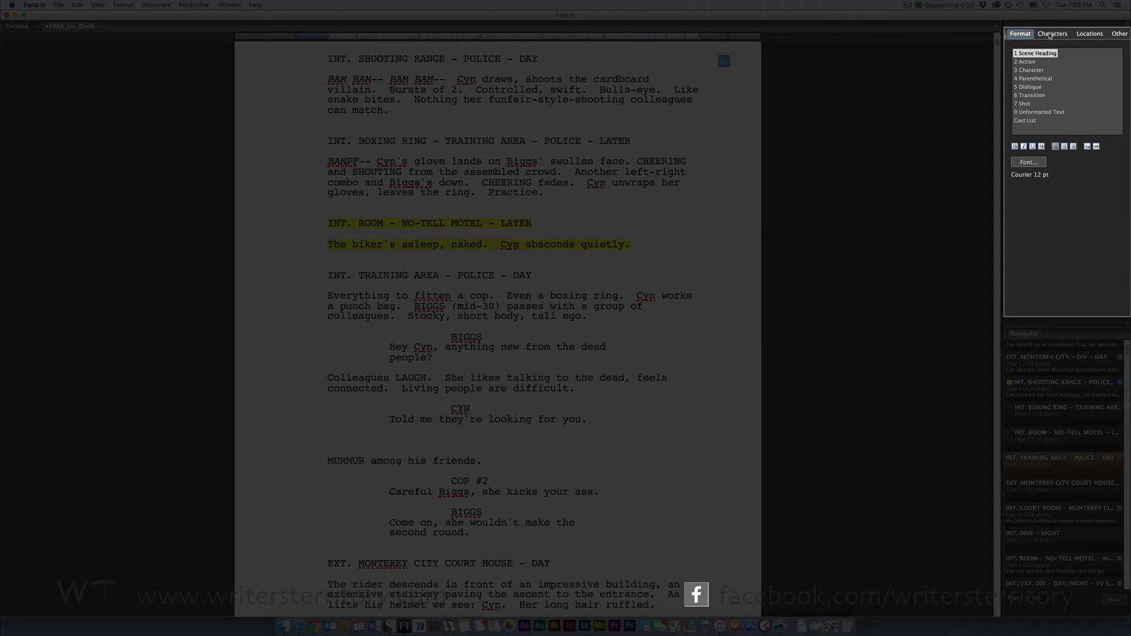
left_click(1050, 34)
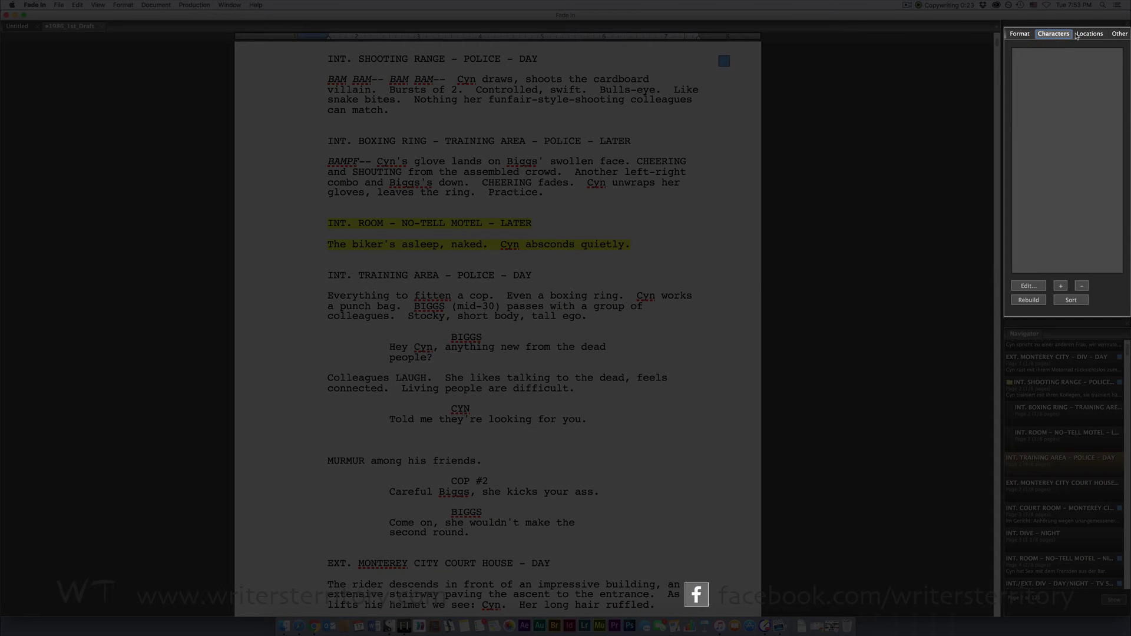
left_click(1092, 34)
left_click(1115, 34)
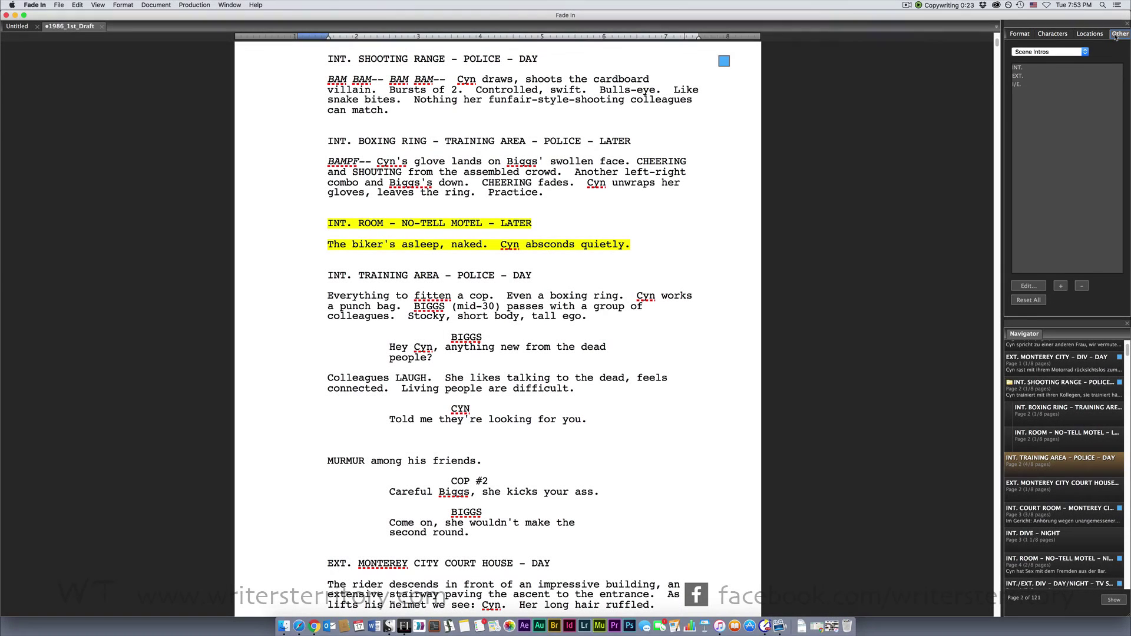
left_click(1023, 35)
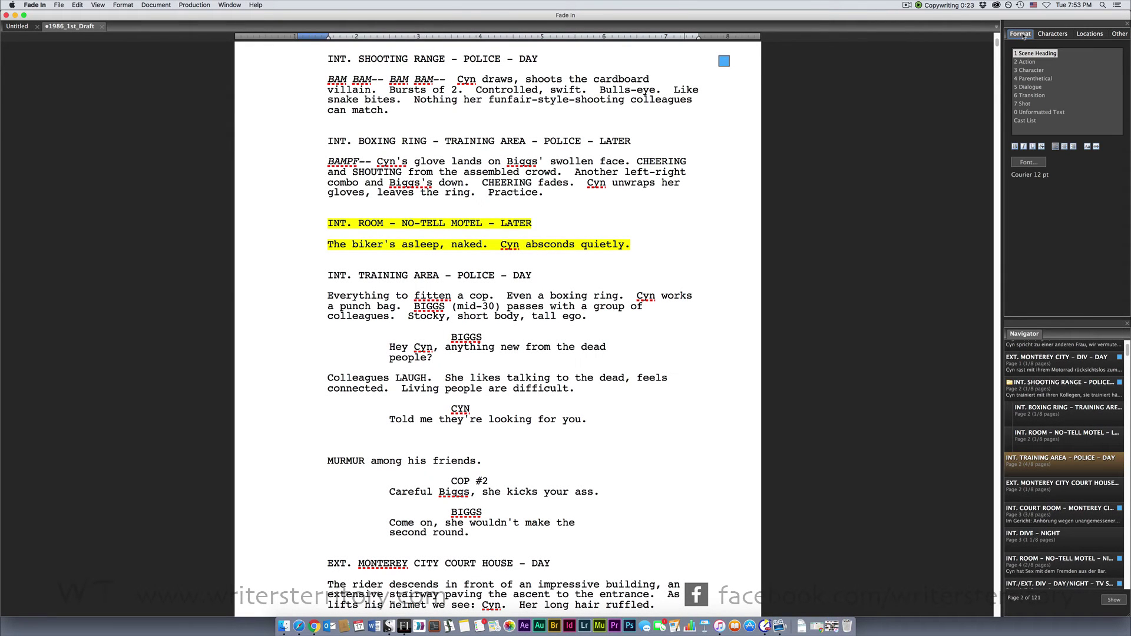